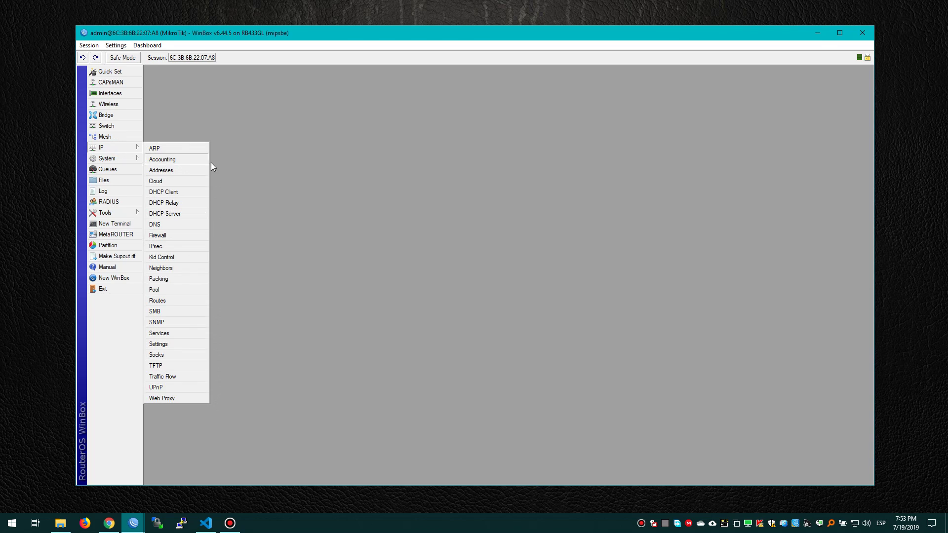
- Run the DHCP server setup on ether1, accepting gateway 10.10.0.1 and address pool 10.10.0.2-10.10.0.254
click(189, 212)
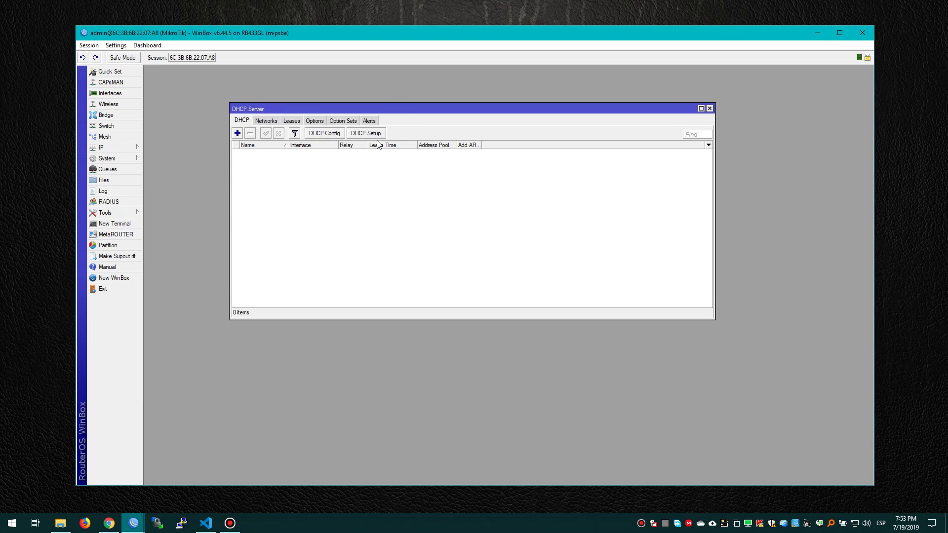
click(366, 133)
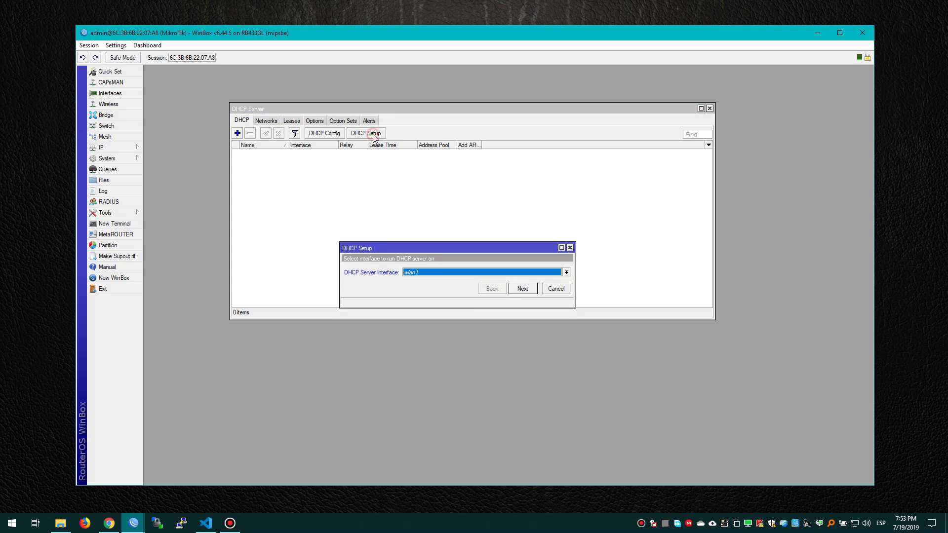
click(431, 275)
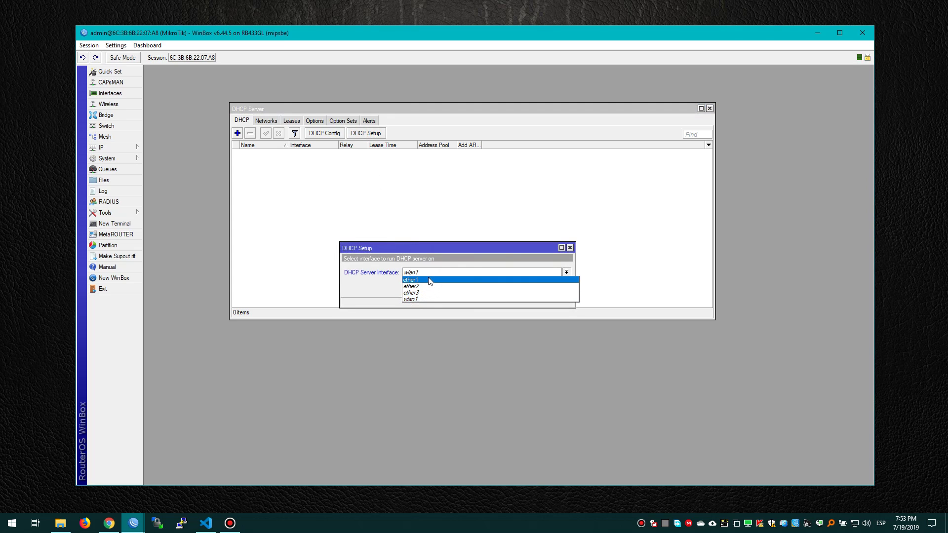
click(429, 280)
click(522, 290)
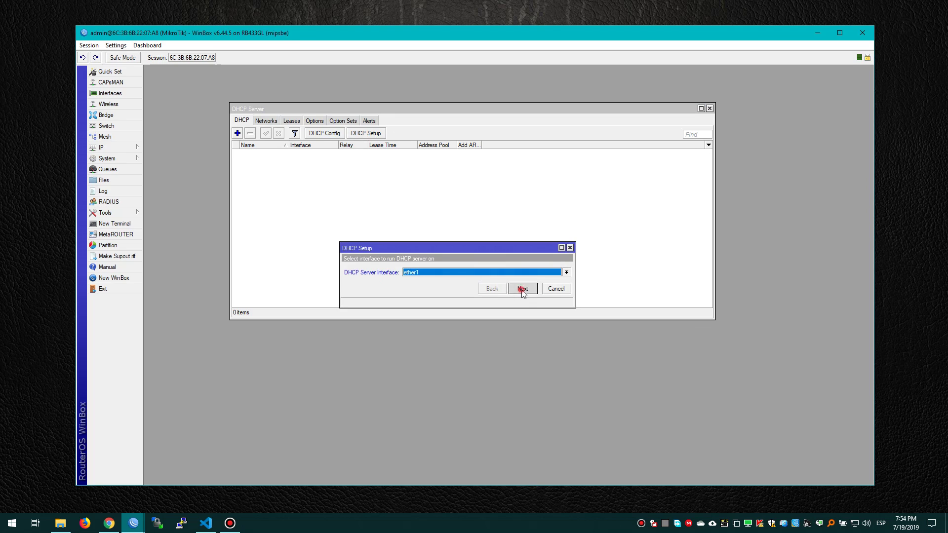
click(521, 290)
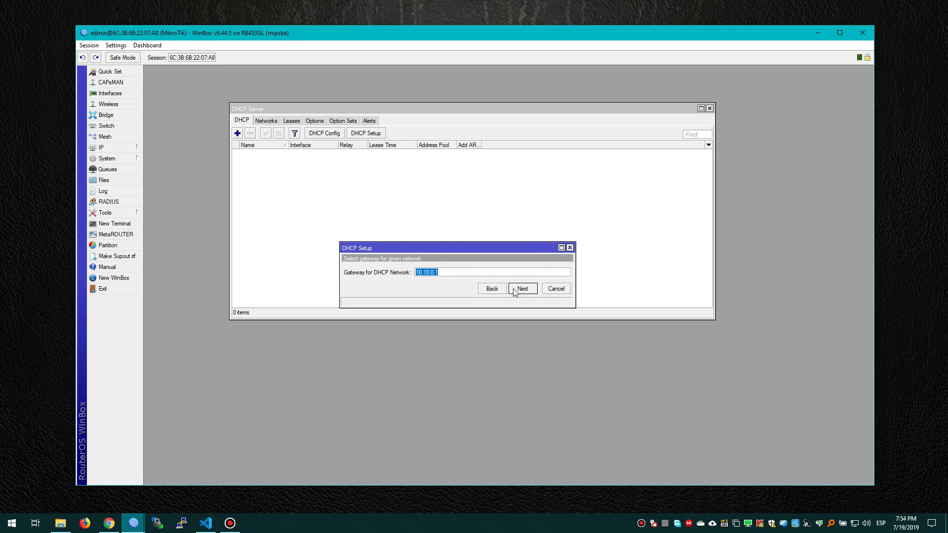
click(517, 291)
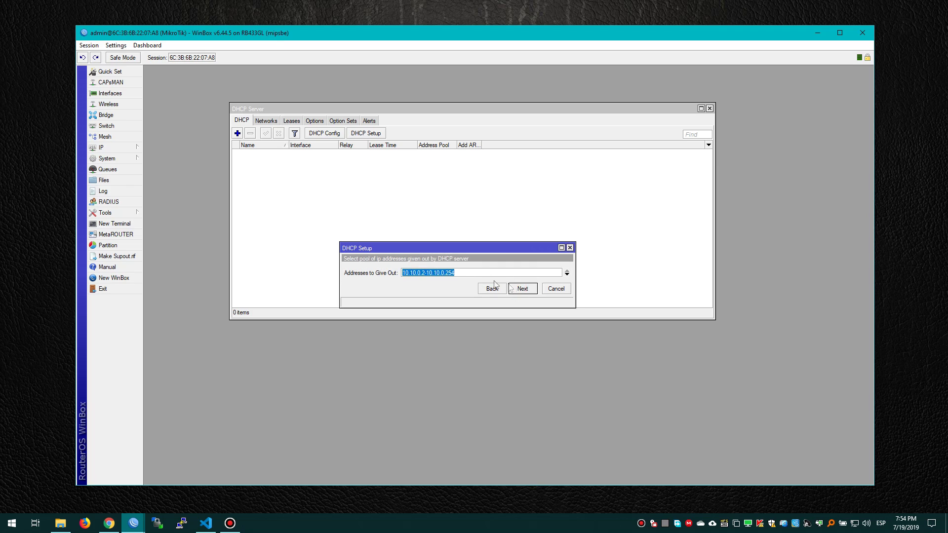
click(522, 290)
- Set the DNS server to 10.10.0.1 and the lease time to 1d 00:00:00, finishing the DHCP setup
double_click(447, 273)
text(10.10.0.1)
click(522, 289)
click(378, 273)
text(1d 00:00:00)
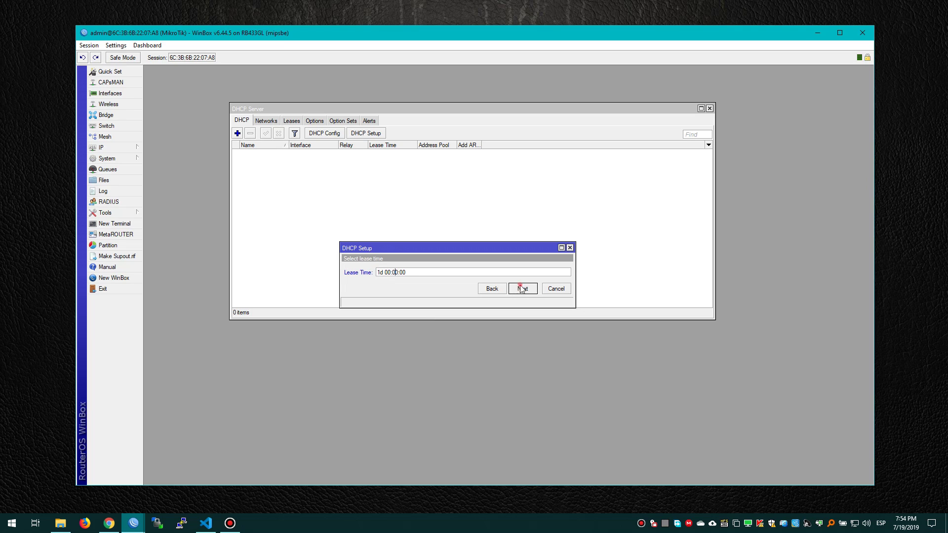
click(522, 290)
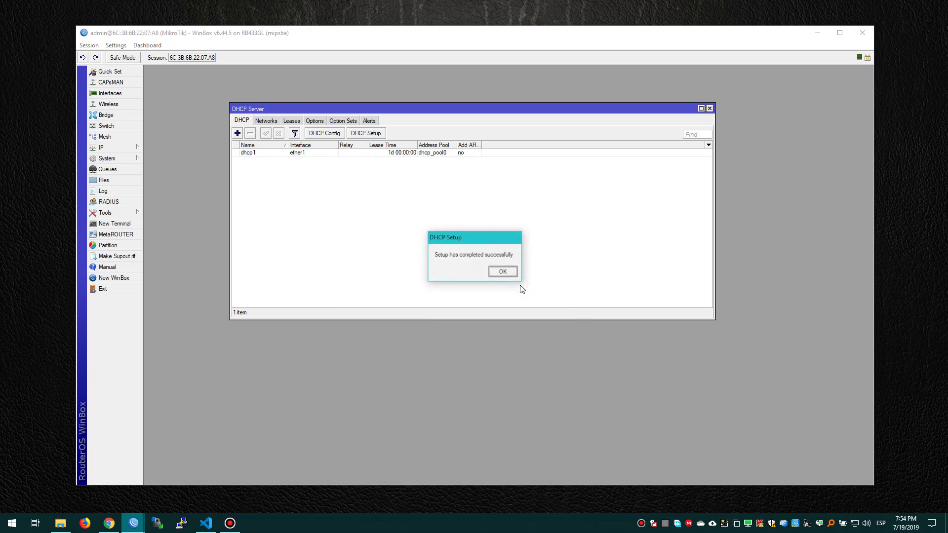
click(512, 275)
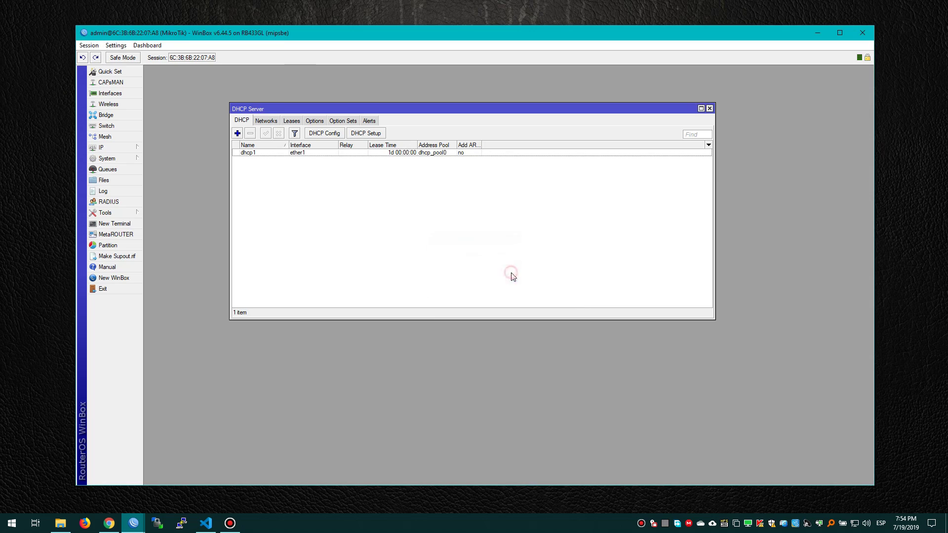
- Set the netmask of the 10.10.0.0/24 DHCP network to 24 and close the DHCP server settings
click(269, 123)
double_click(277, 153)
click(512, 232)
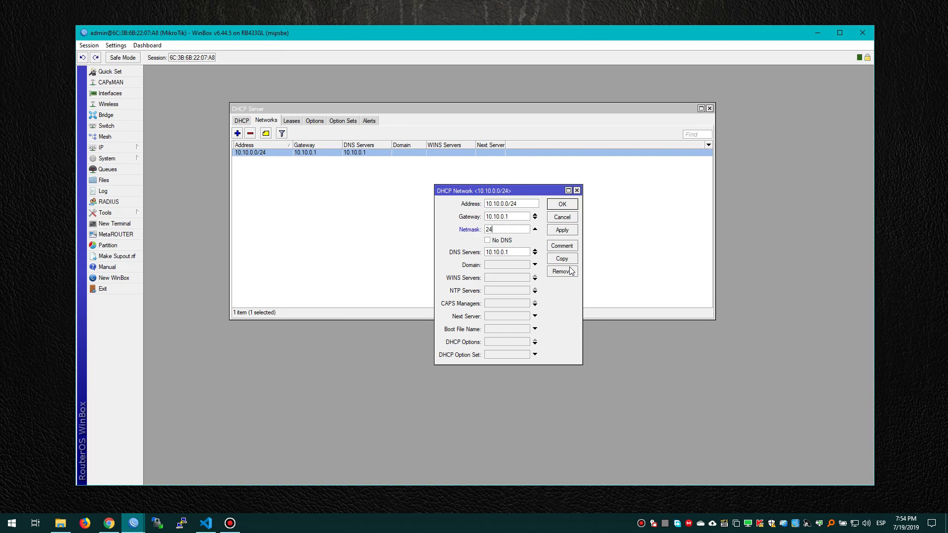
click(567, 232)
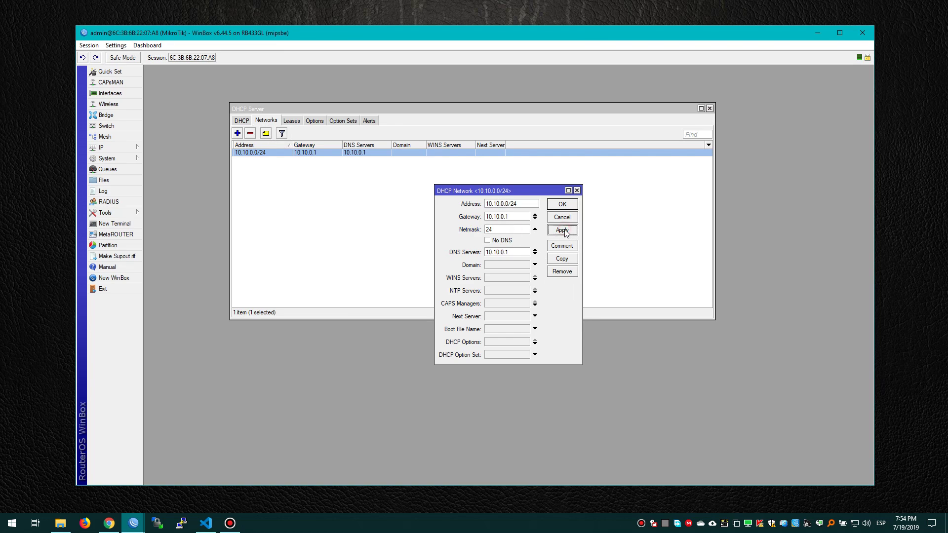
click(562, 205)
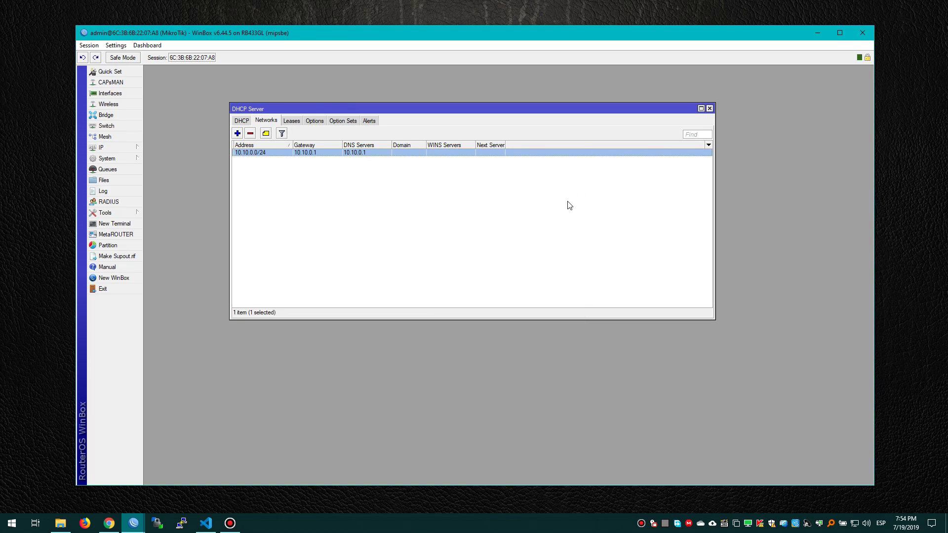
click(710, 108)
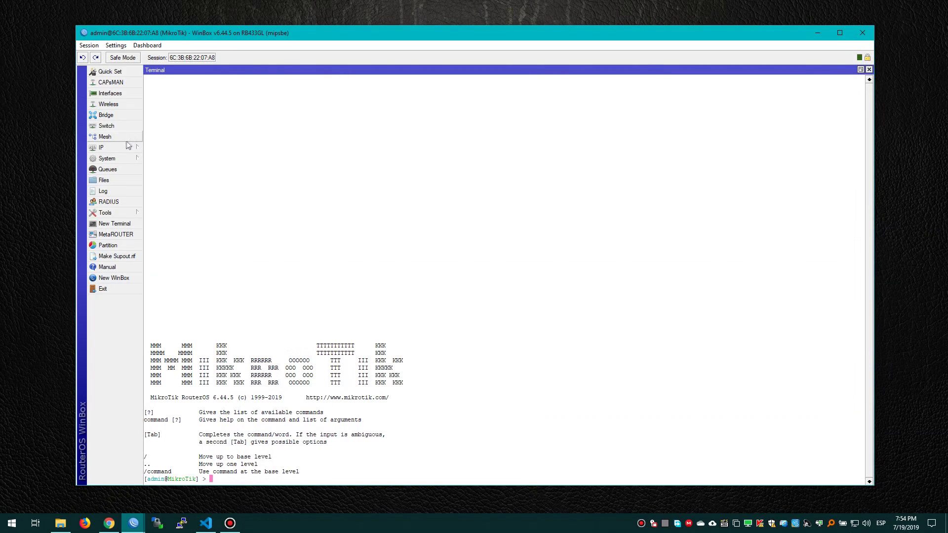
- Open the wlan1 wireless interface and rename it Wetecsa1
click(126, 148)
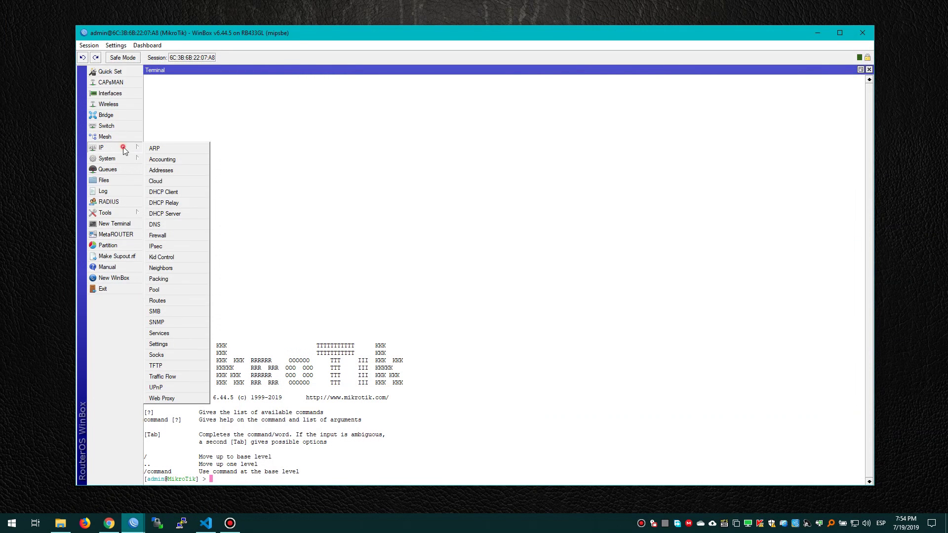
click(126, 105)
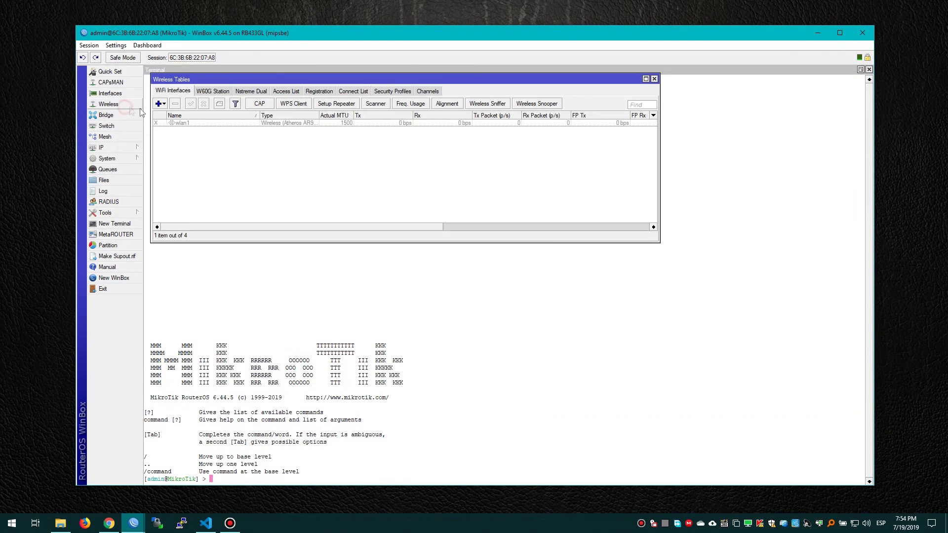
double_click(206, 123)
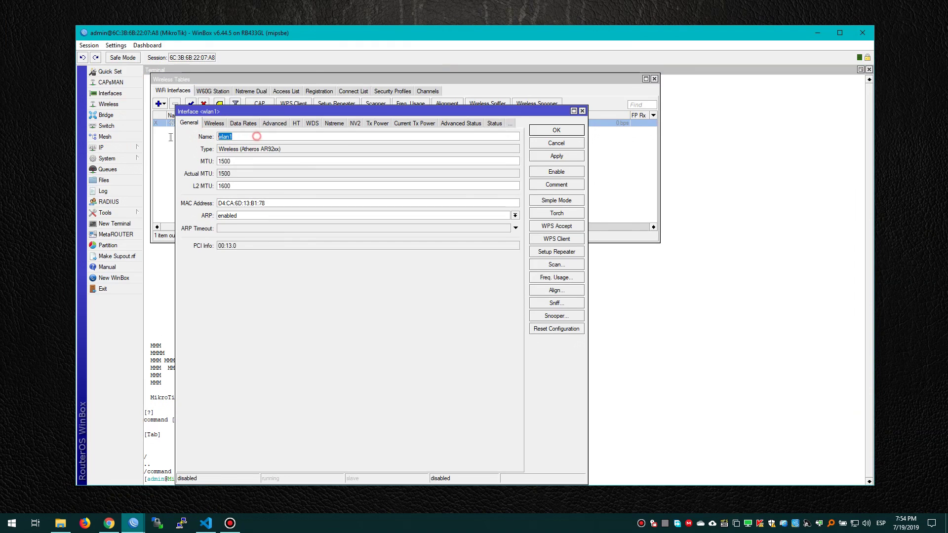
text(Wetecsa1)
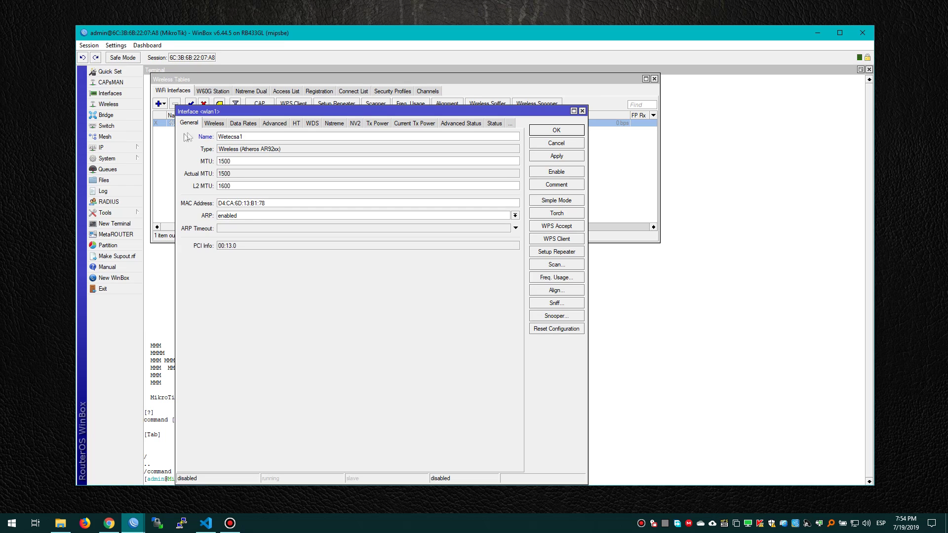
- Set the wireless interface's band to 5GHz-only-N and its SSID to WIFI_ETECSA
click(214, 123)
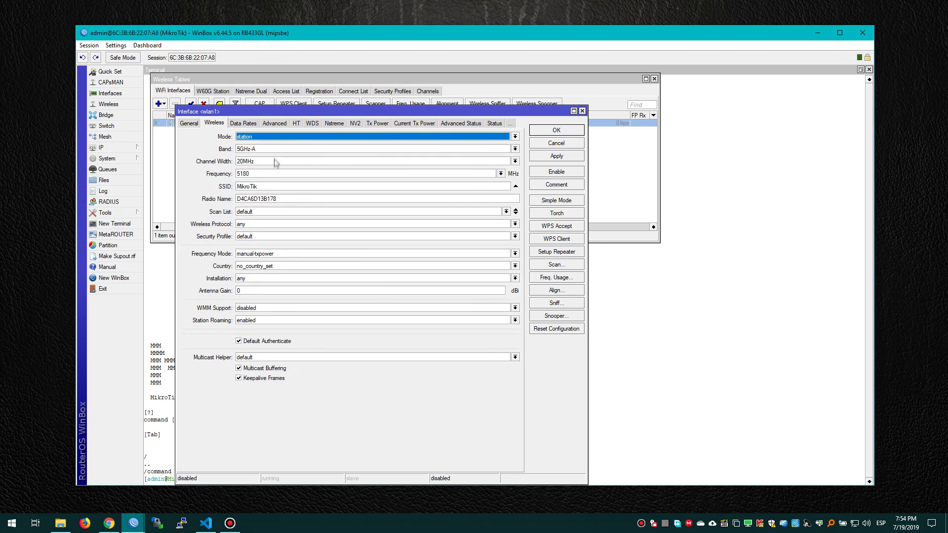
click(275, 149)
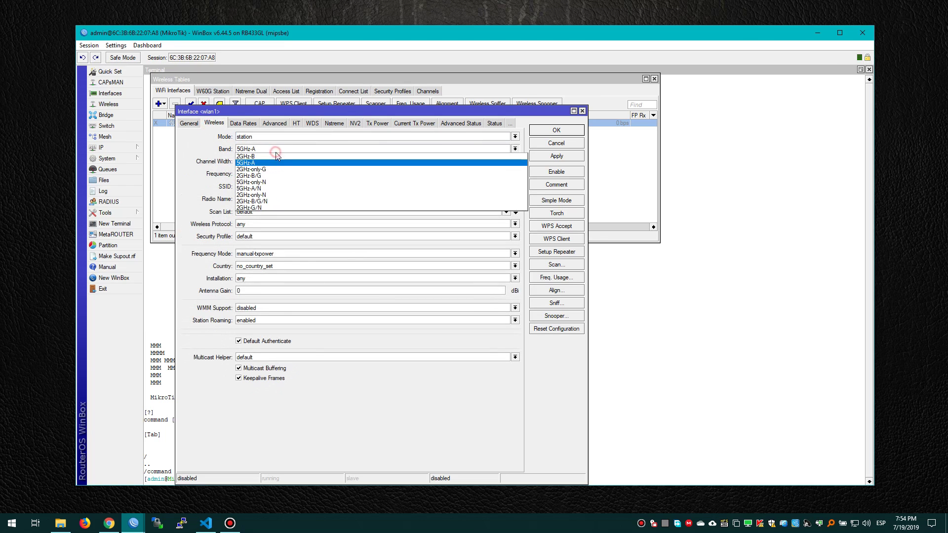
click(274, 182)
drag(262, 184, 212, 192)
text(WIFI_ETECSA)
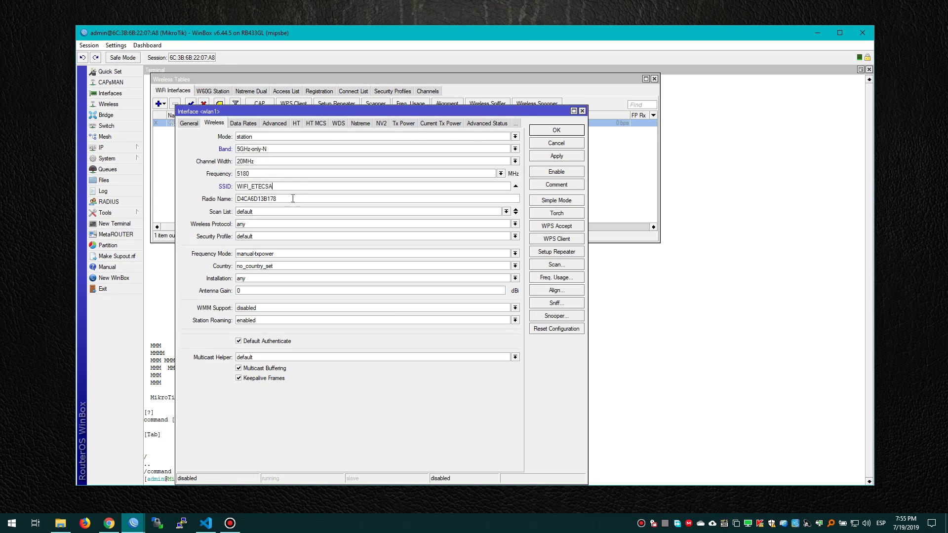
- Clear the interface's radio name and set its wireless protocol to 802.11
double_click(292, 199)
key(BackSpace)
click(251, 225)
click(254, 235)
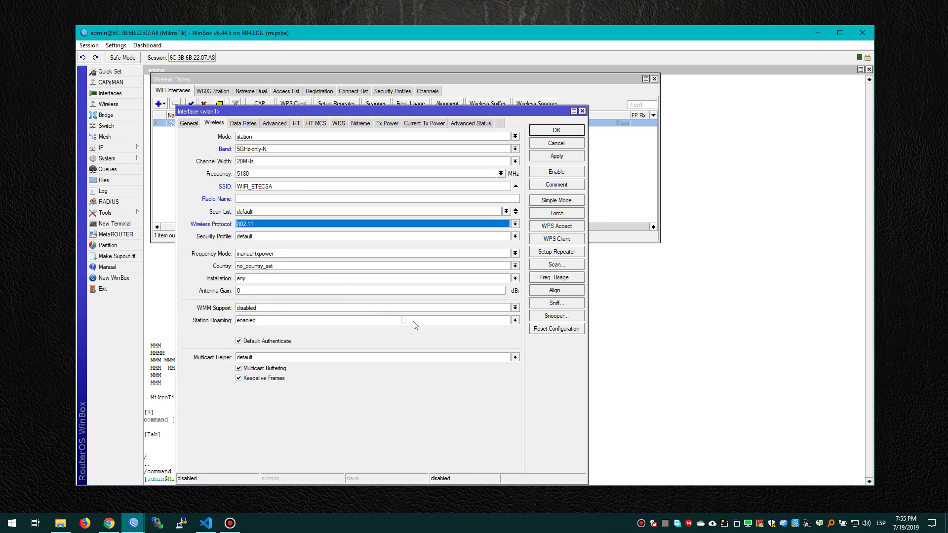
- Set the interface's frequency mode to superchannel and its scan list to 5500-5560
click(272, 254)
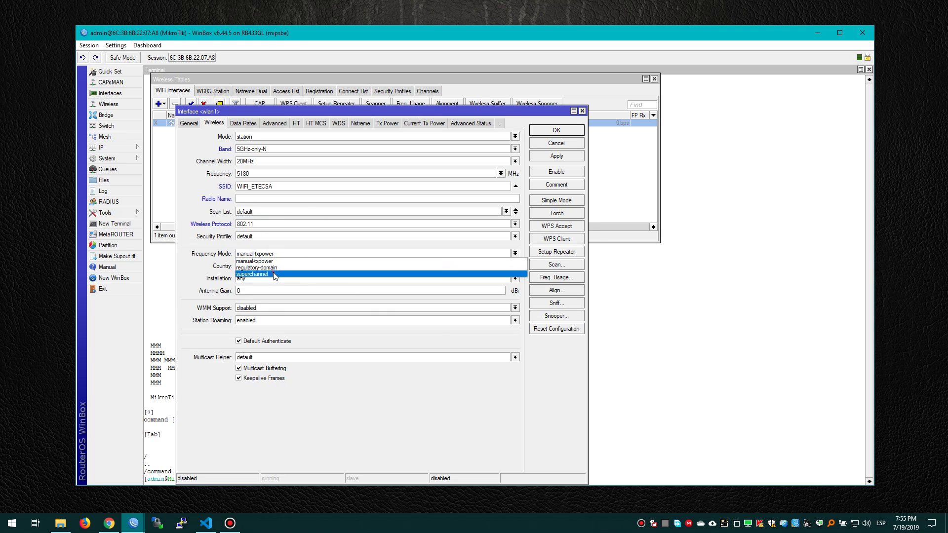
click(277, 275)
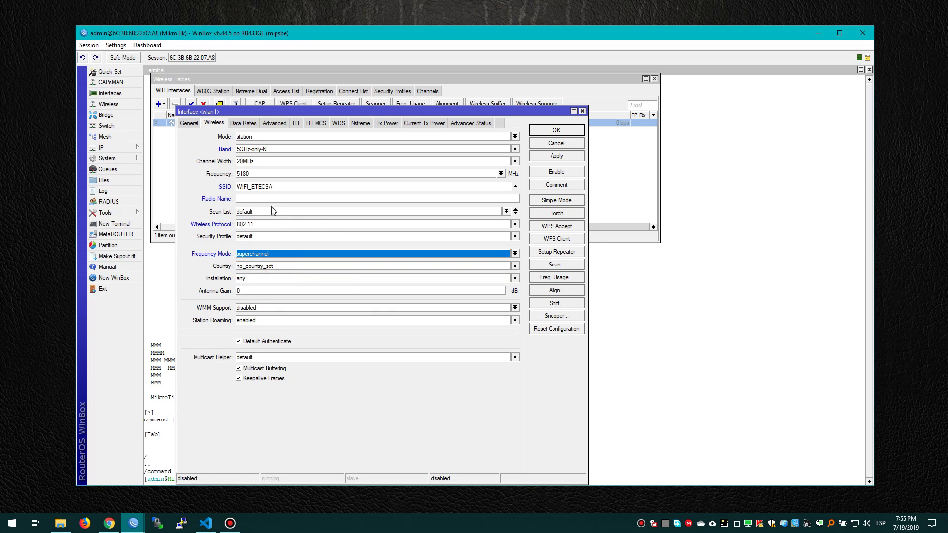
drag(268, 216, 213, 214)
text(5500-5560)
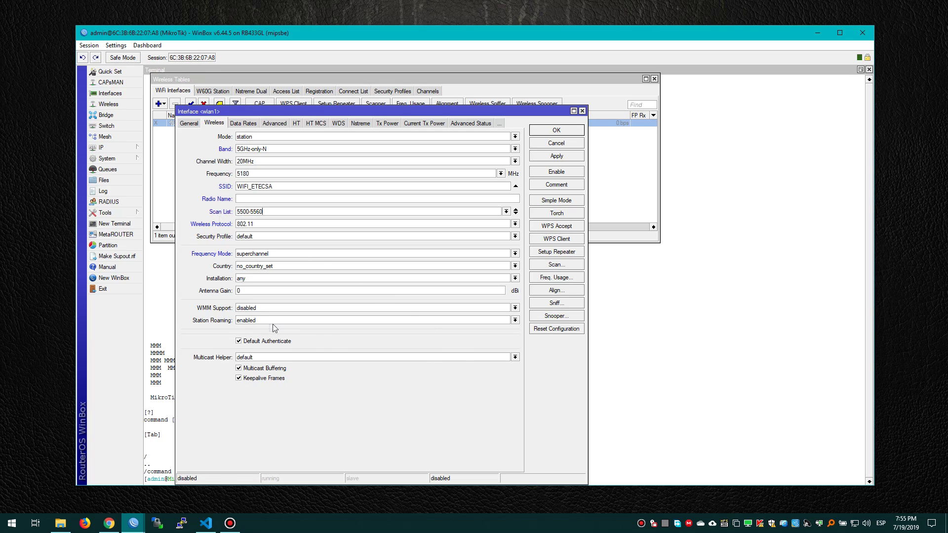
- Disable station roaming on the interface and save the wireless settings
click(264, 321)
click(264, 327)
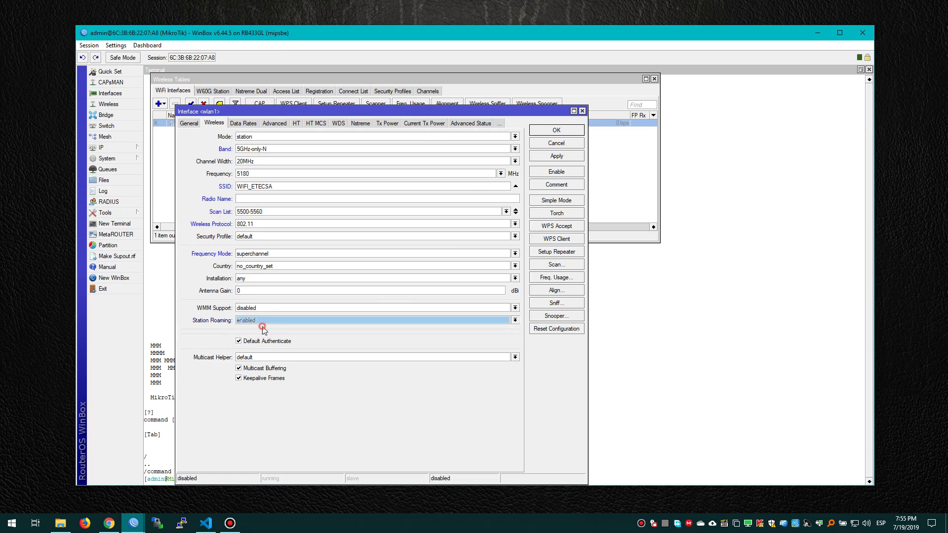
click(557, 157)
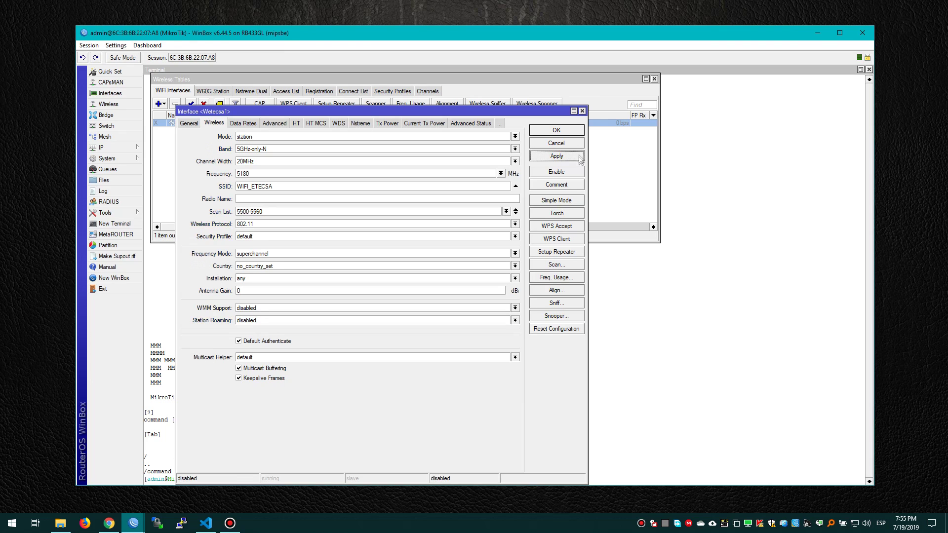
click(556, 131)
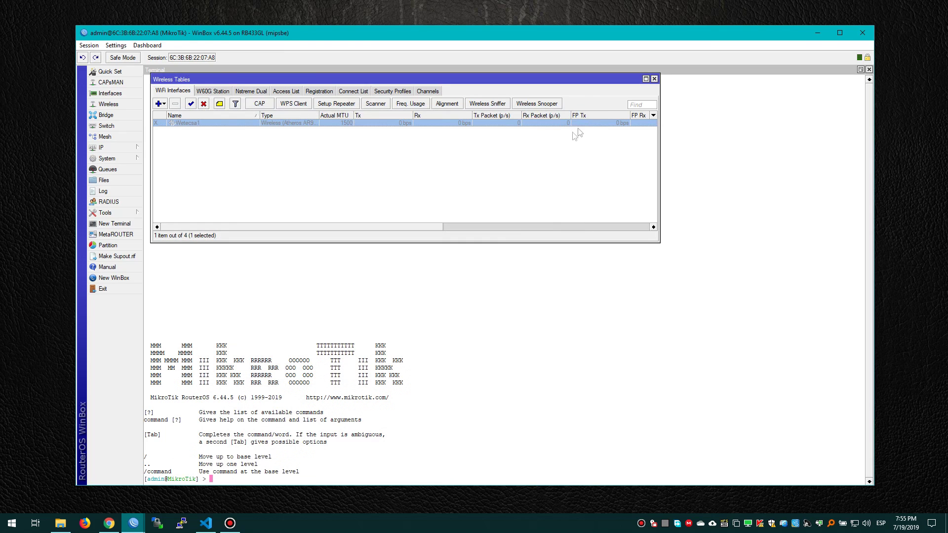
- Paste the copied configuration script (ifaces 8, prefix Wetecsa, gw 10.204.10.1, ssid WIFI_ETECSA) into the terminal to run it, and close the terminal
click(709, 99)
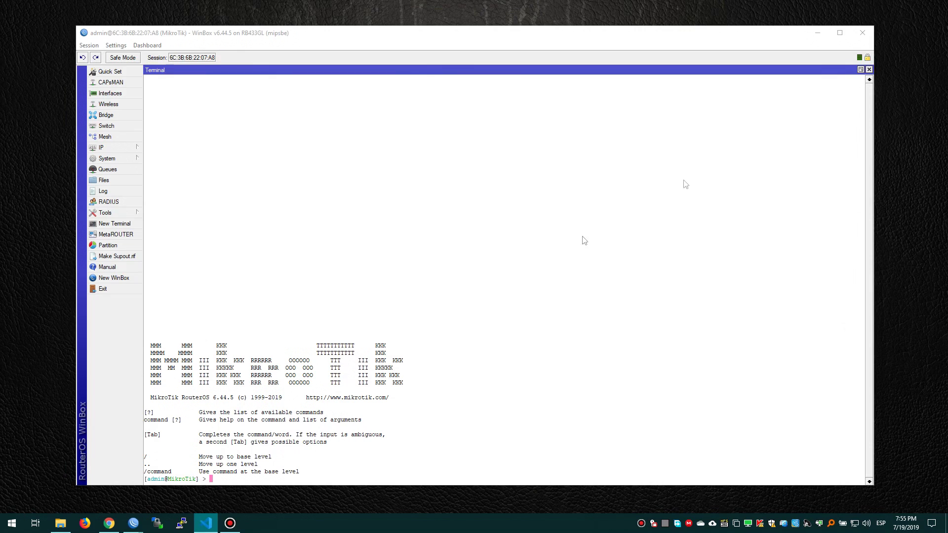
click(419, 236)
right_click(419, 237)
click(449, 275)
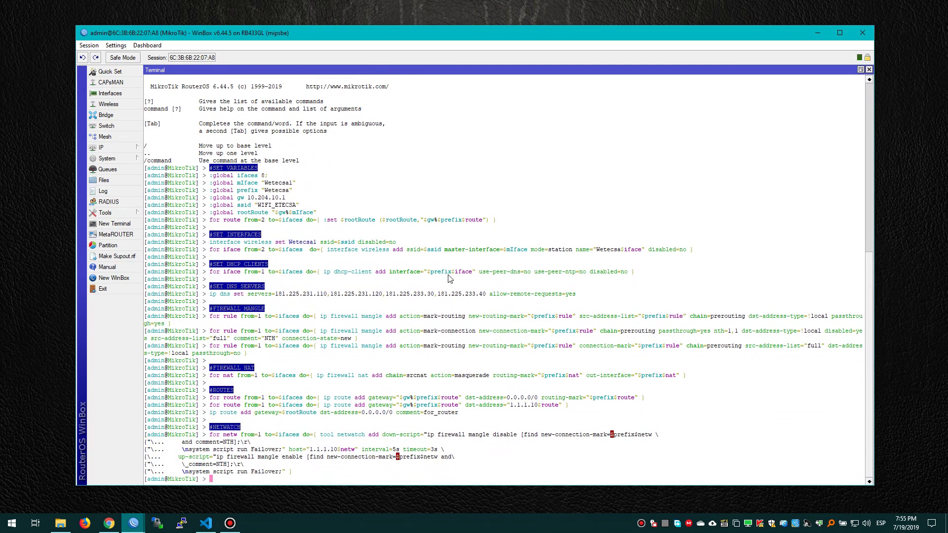
click(869, 70)
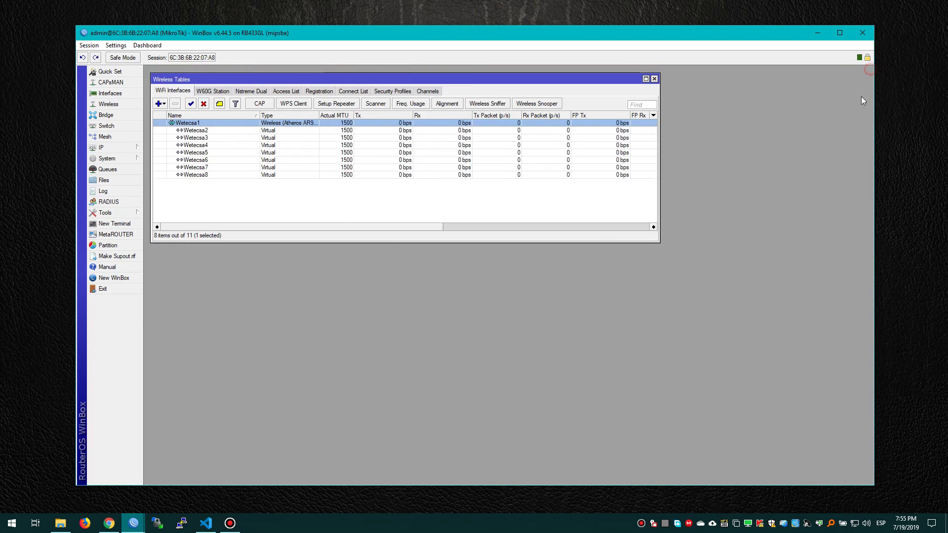
- Review the virtual wireless interfaces, including the settings of Wetecsa2, and close the wireless tables
click(220, 130)
double_click(223, 131)
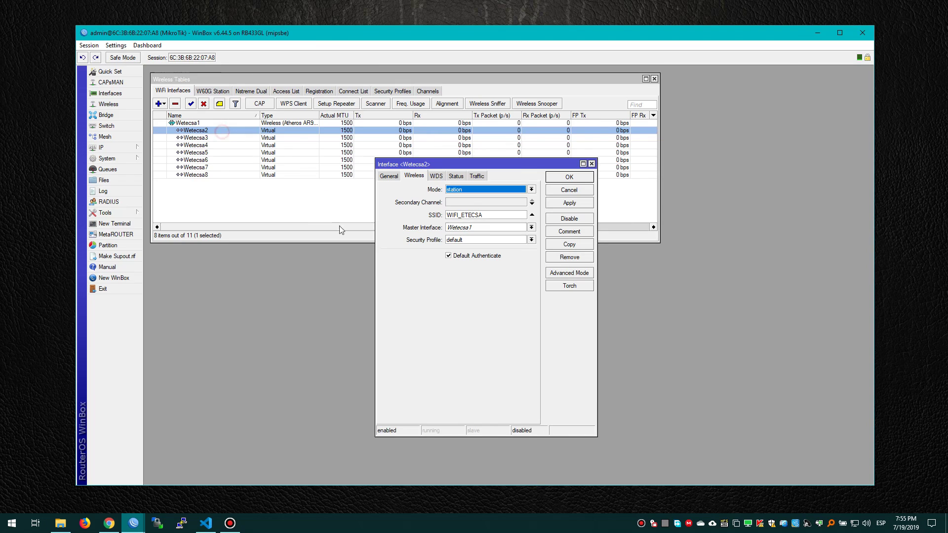
click(569, 190)
click(271, 138)
click(271, 160)
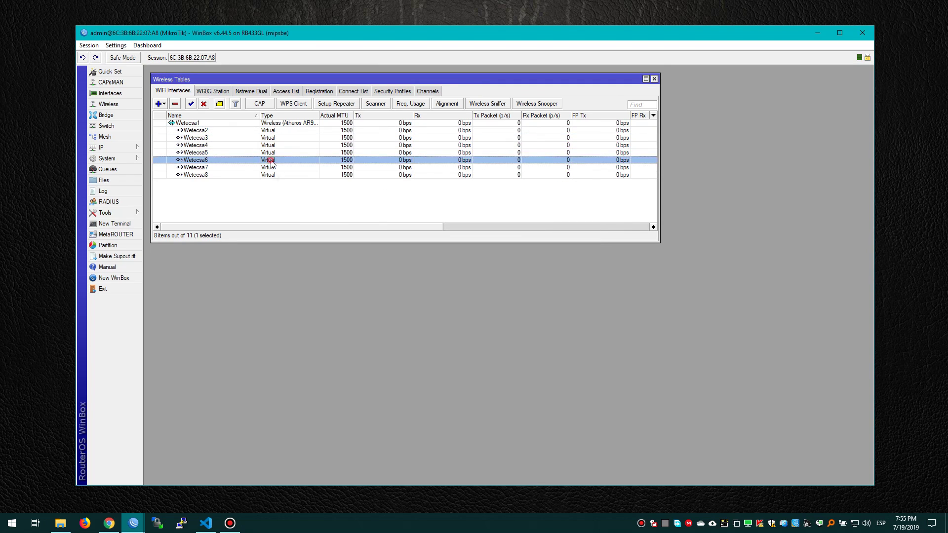
click(272, 174)
key(Escape)
- Check the DHCP client entries for the Wetecsa interfaces and close the list
click(126, 147)
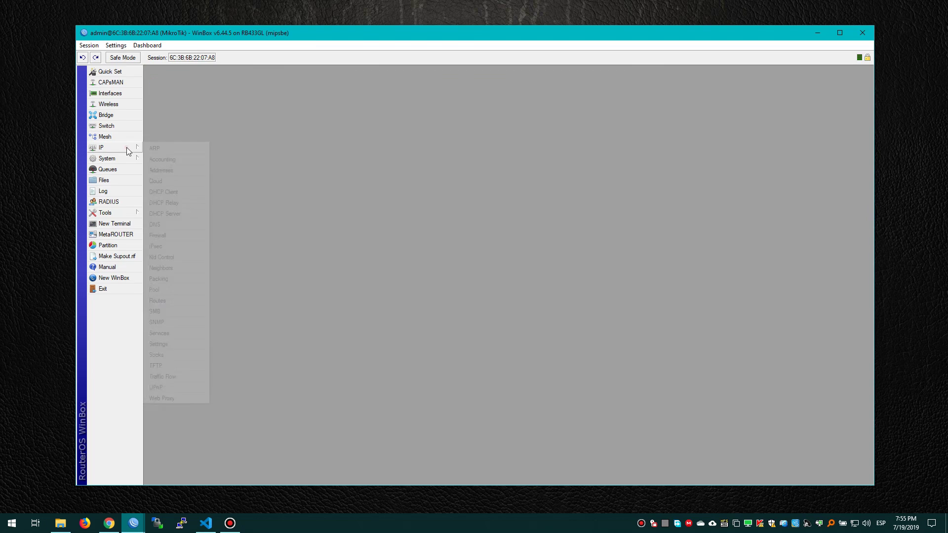
click(190, 192)
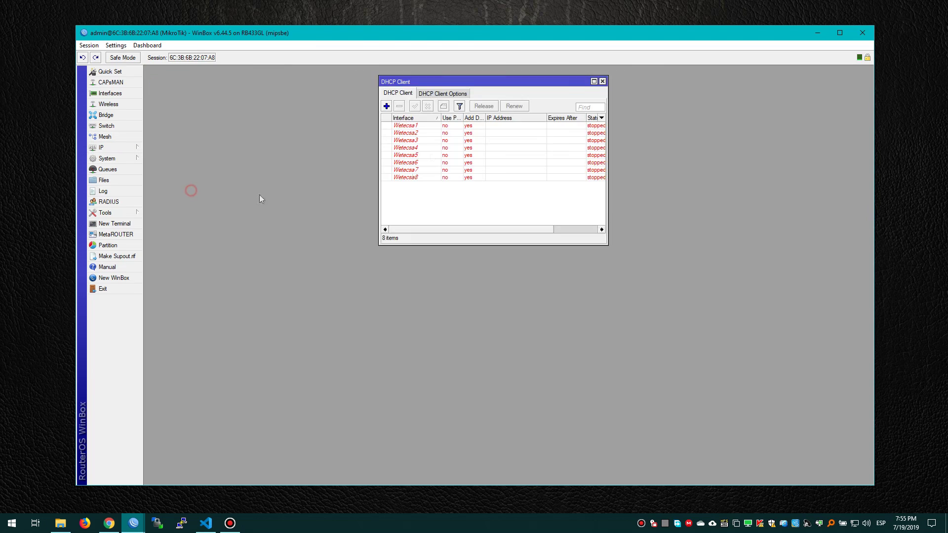
click(432, 127)
click(429, 144)
click(428, 155)
click(429, 169)
click(428, 177)
click(603, 80)
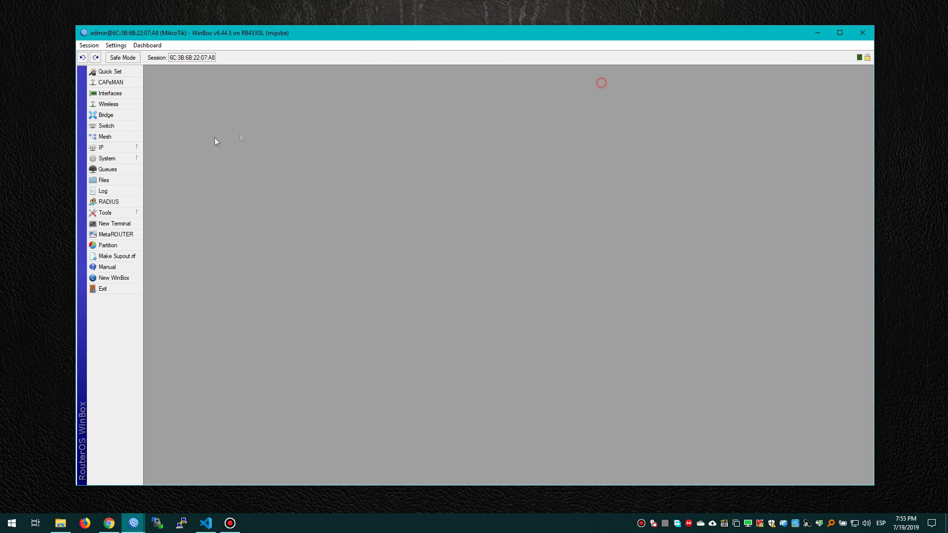
- Review the four DNS server addresses in the router's DNS settings and close them without changes
click(126, 147)
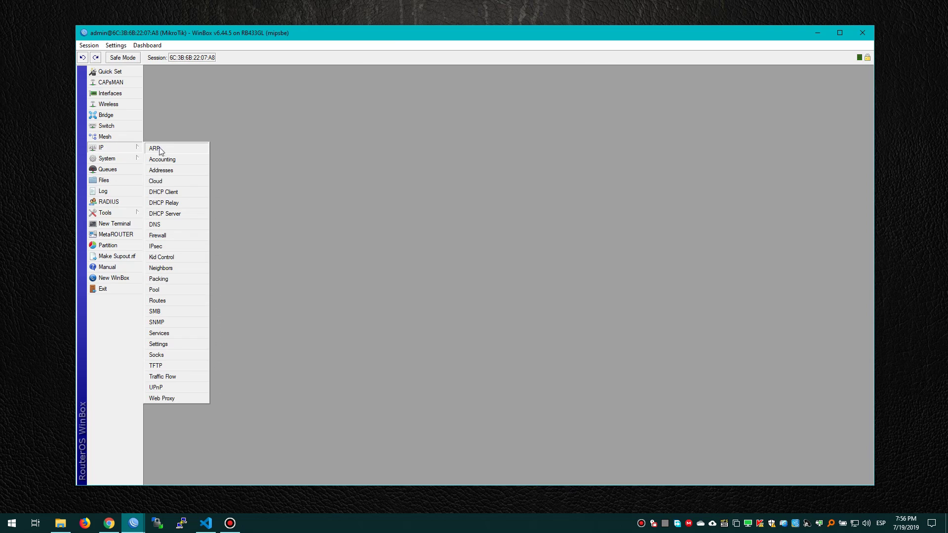
click(176, 225)
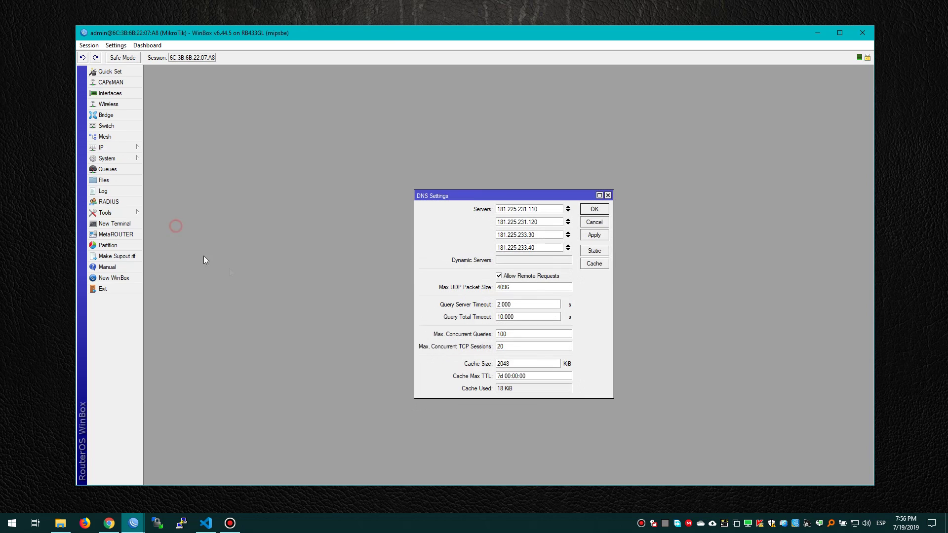
click(548, 210)
click(547, 220)
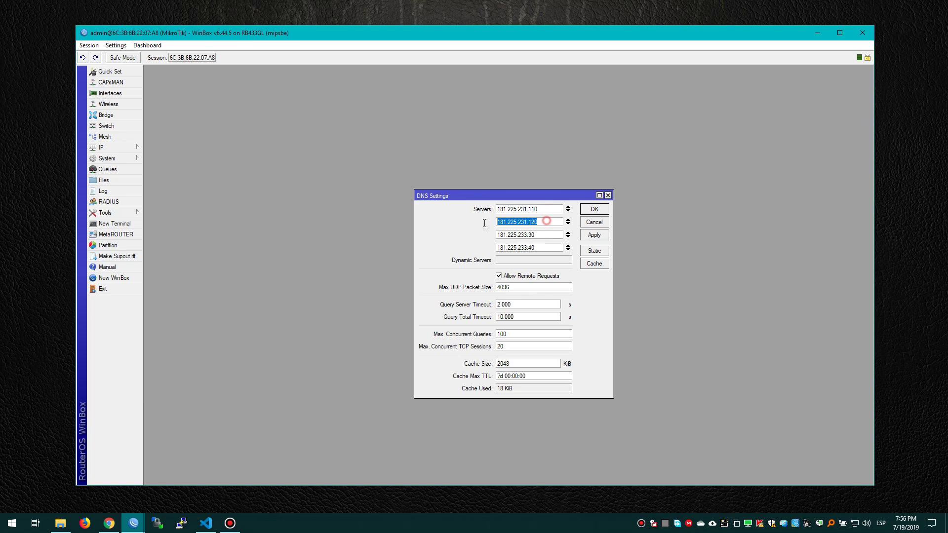
click(538, 234)
click(547, 247)
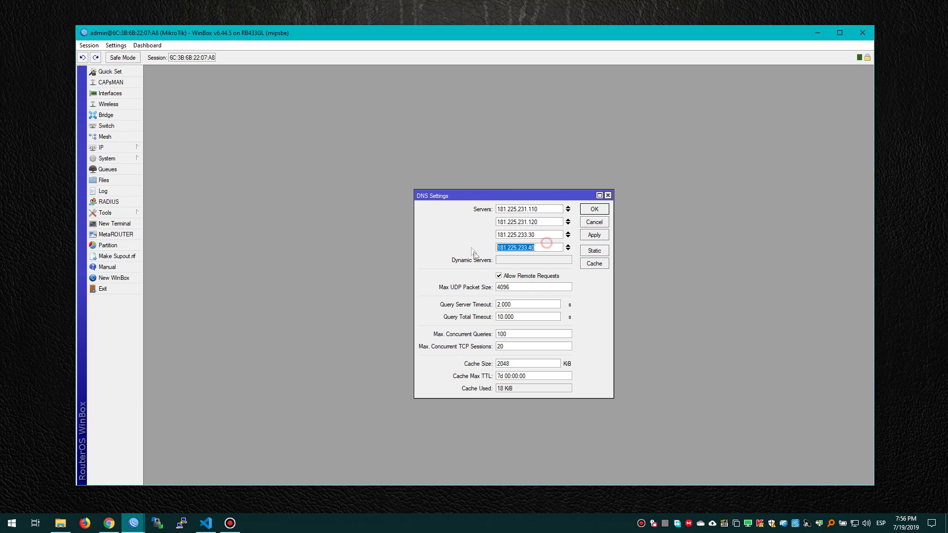
click(593, 223)
- Examine the route list, including the marked Wetecsa default routes, the for_router route and the 1.1.1.x host routes, and close it
click(104, 147)
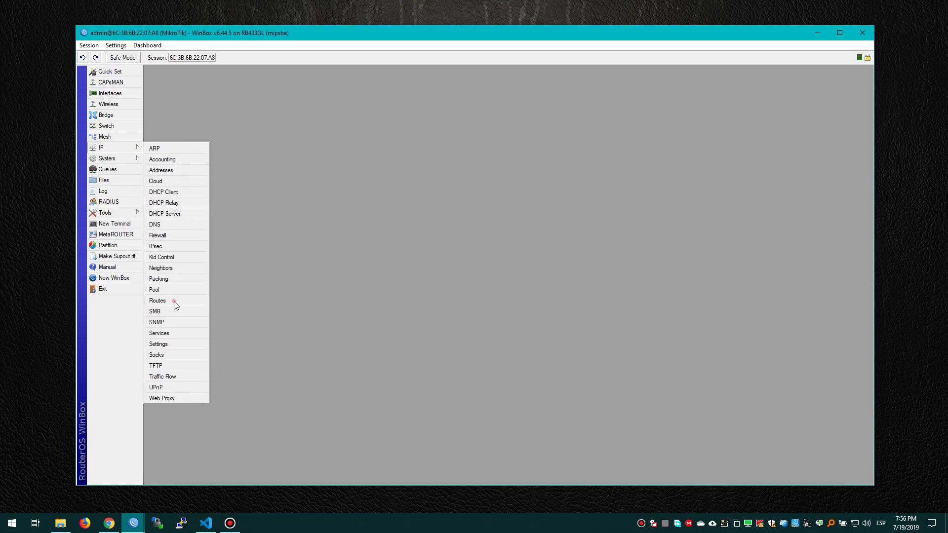
click(176, 299)
click(296, 154)
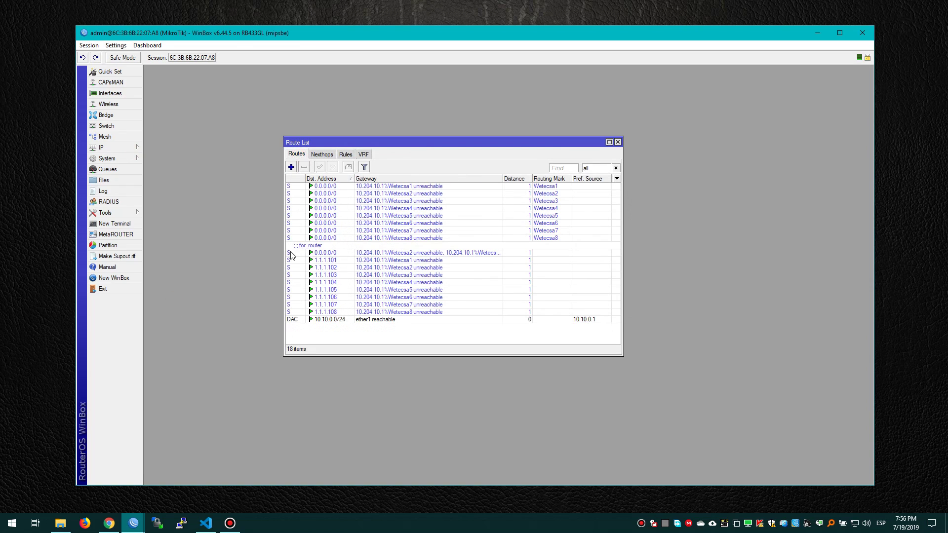
click(344, 193)
click(398, 208)
click(395, 230)
click(395, 238)
click(388, 252)
click(386, 267)
click(386, 274)
click(385, 283)
key(Escape)
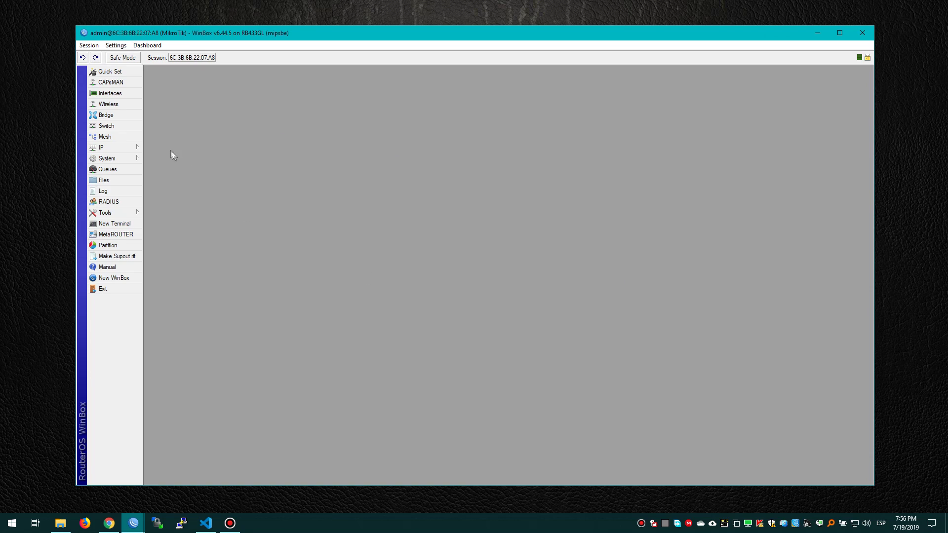
- Inspect the Netwatch entries, including the host settings and Up script of 1.1.1.101, and close them without changes
click(130, 158)
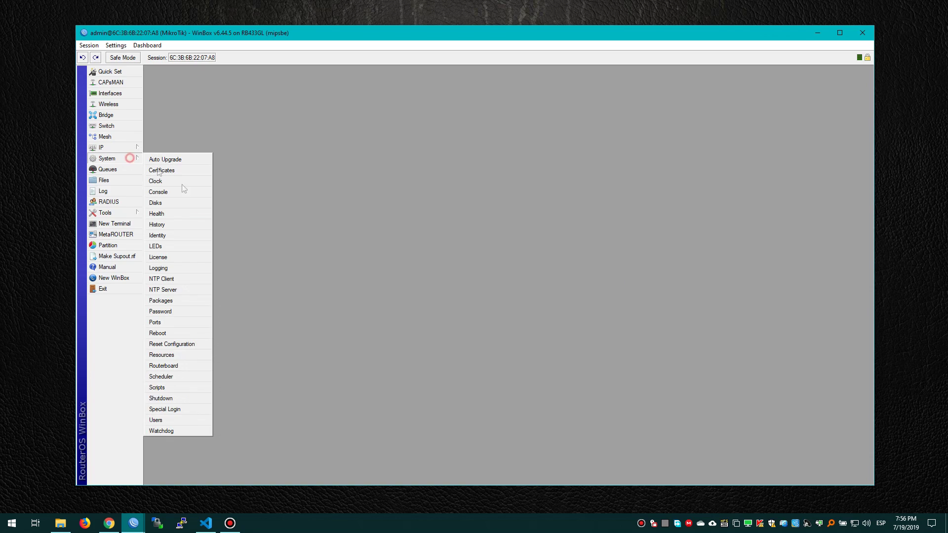
click(327, 316)
click(134, 213)
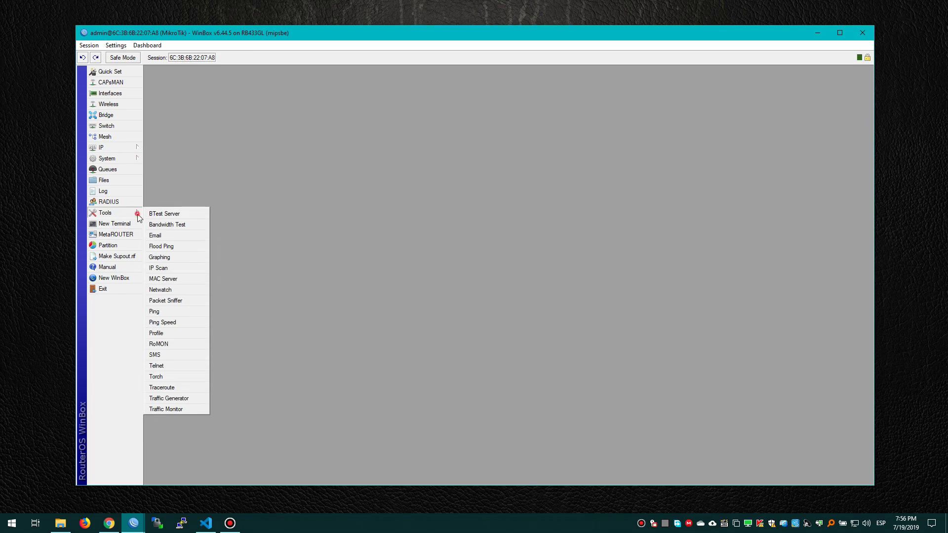
click(173, 290)
double_click(586, 262)
click(603, 316)
key(ctrl+a)
click(452, 262)
click(438, 263)
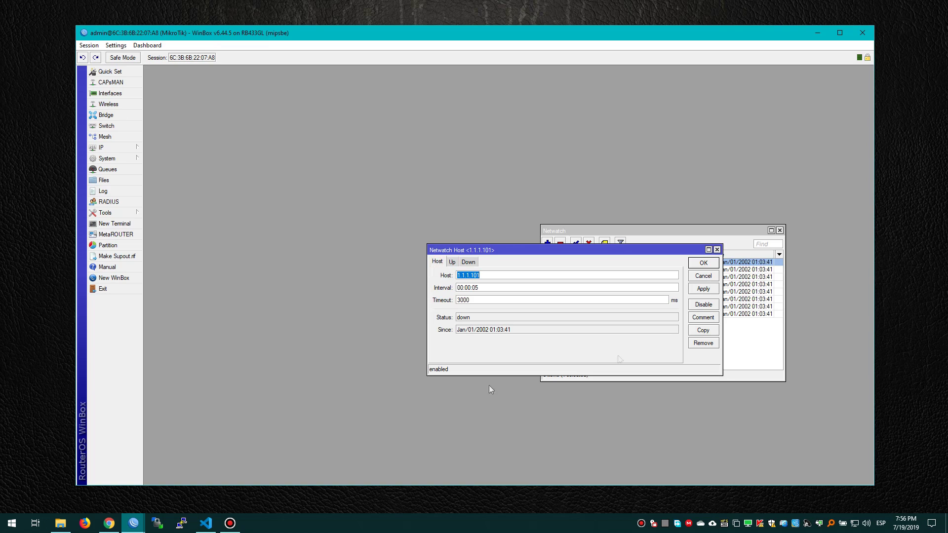
click(702, 275)
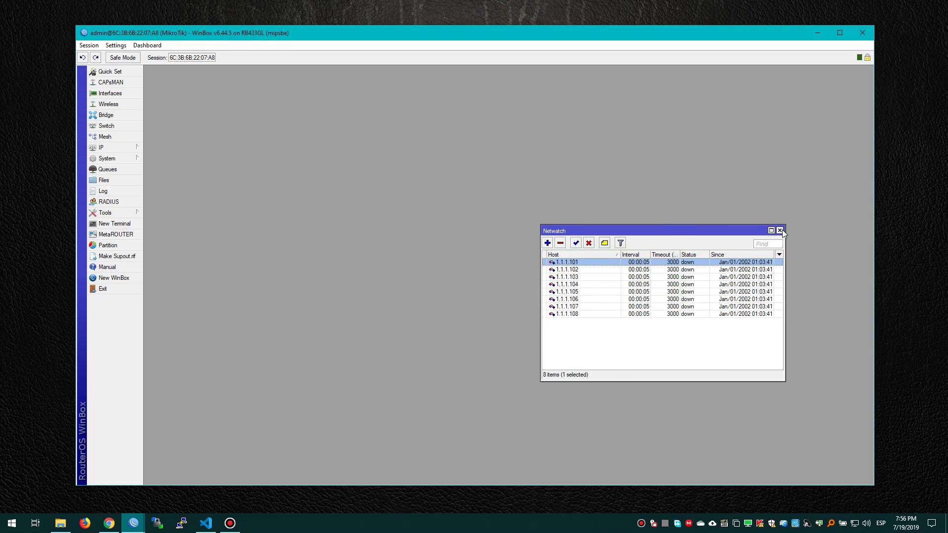
click(781, 230)
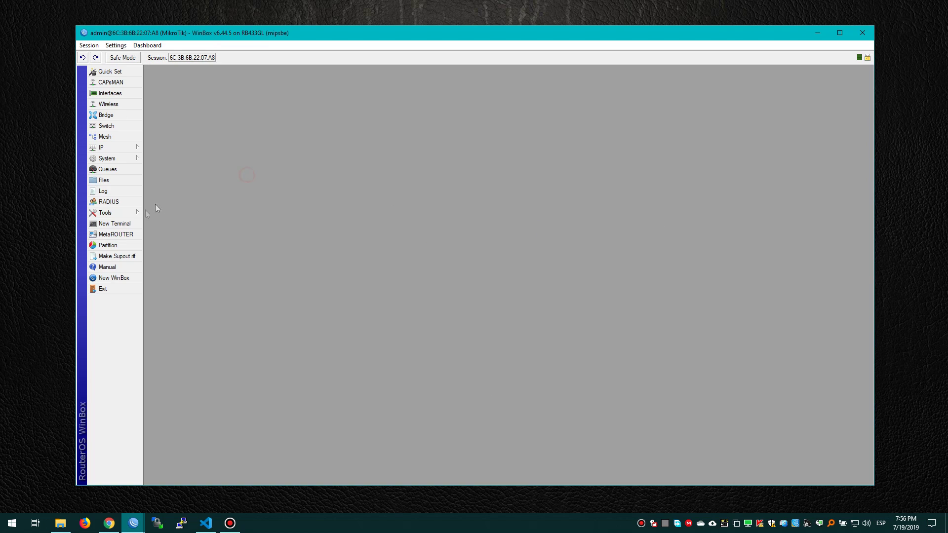
- Open a new terminal and start a new system script named Failover
click(124, 224)
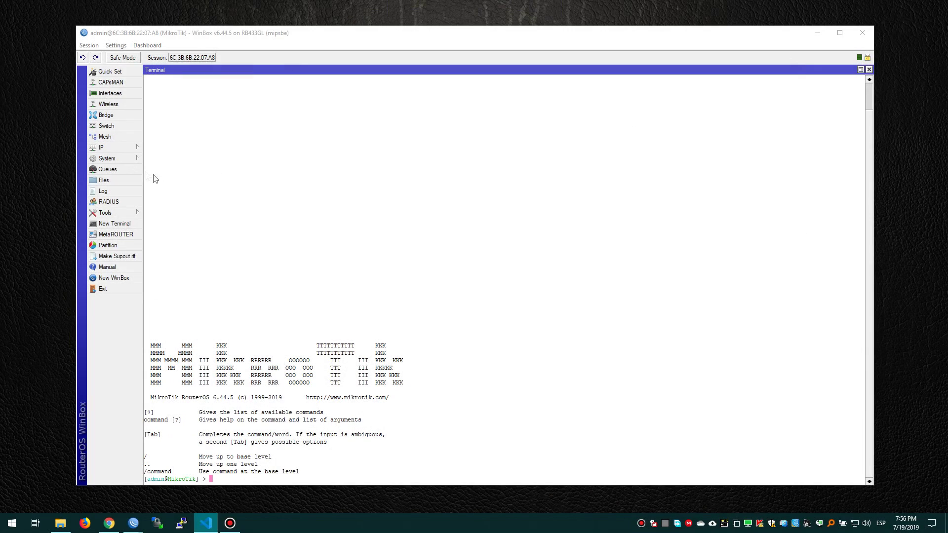
click(129, 158)
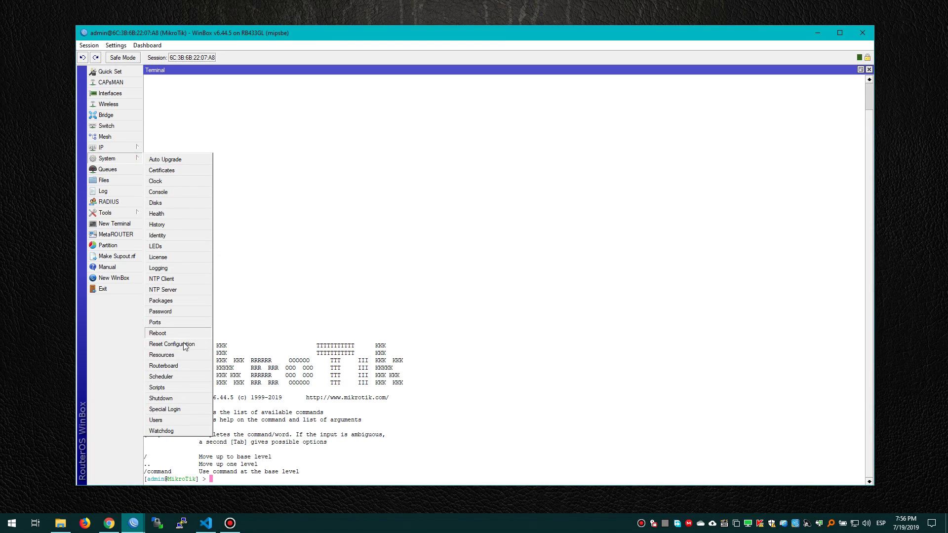
click(179, 388)
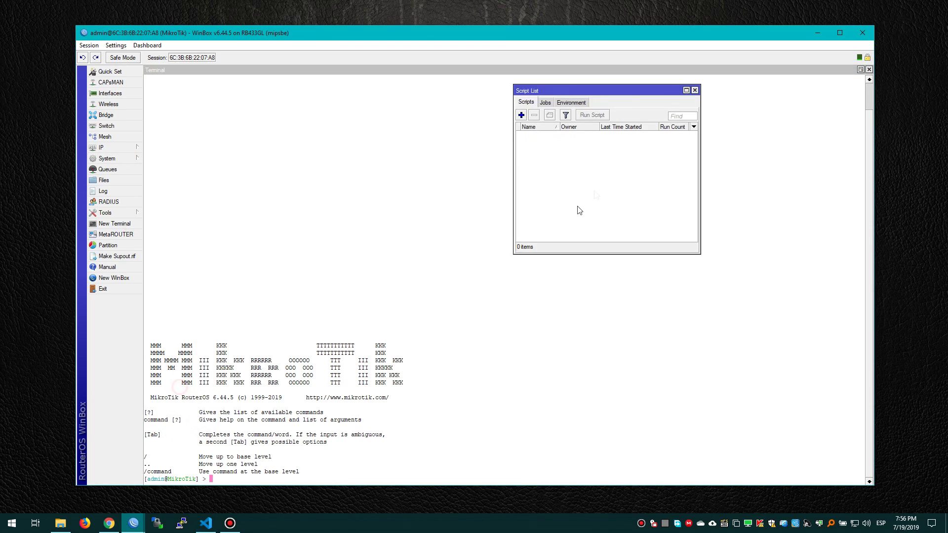
click(523, 115)
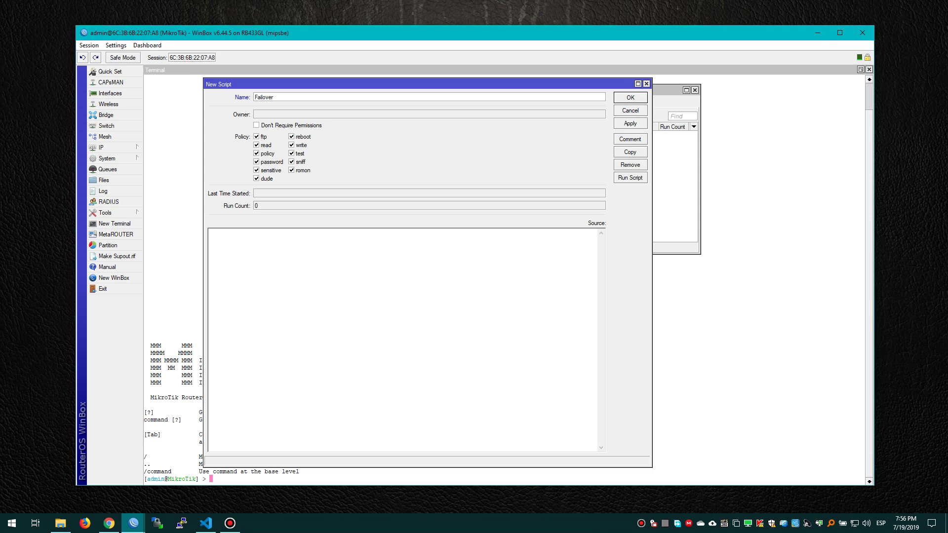
- Copy the failover code from Visual Studio Code, paste it as the source of the Failover script, and apply it
click(206, 523)
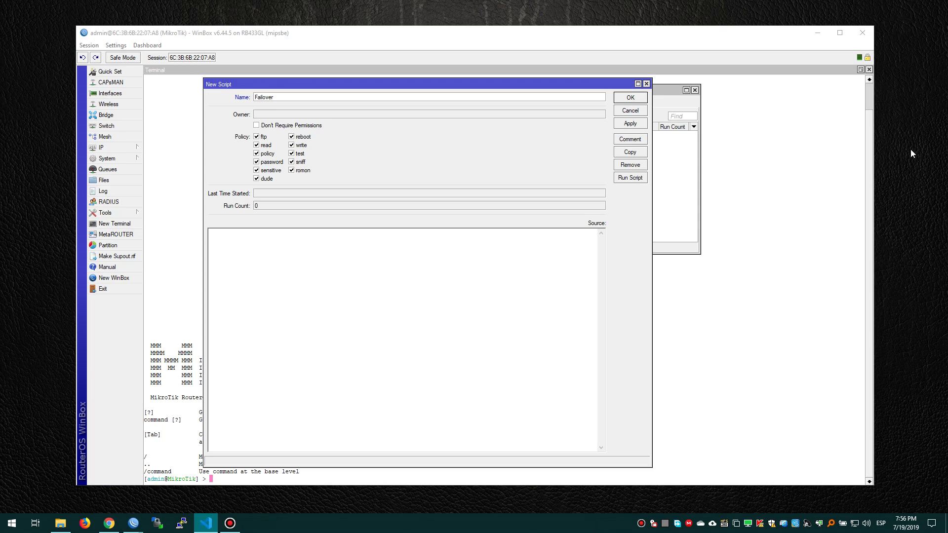
right_click(418, 296)
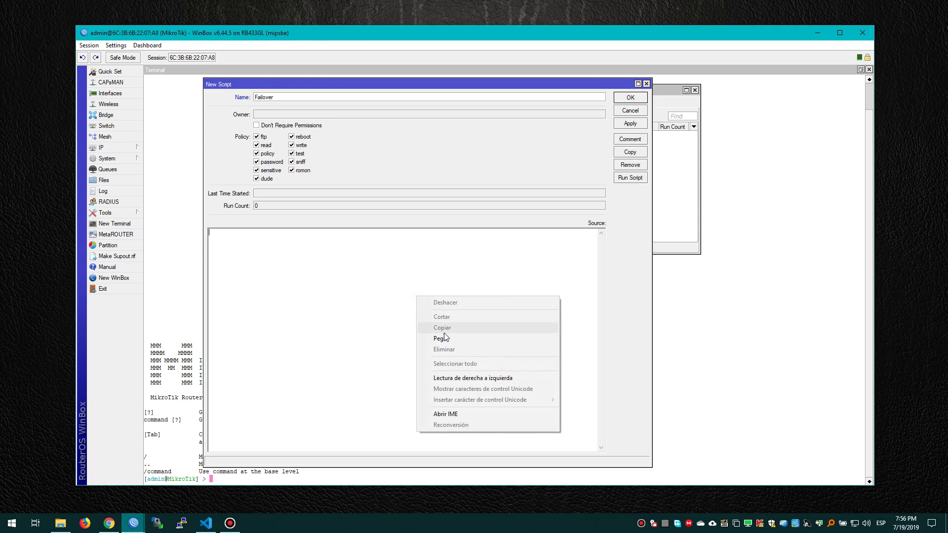
click(441, 339)
click(630, 124)
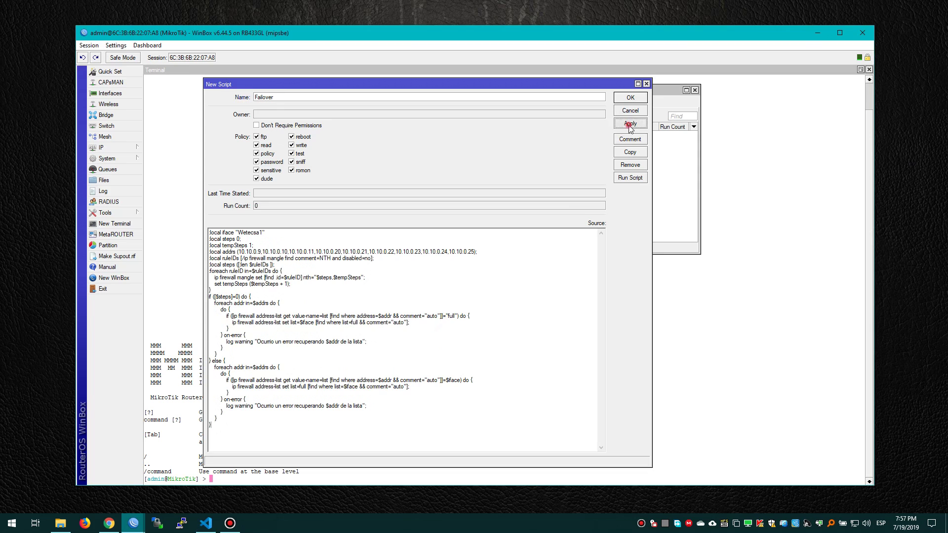
- Enable Don't Require Permissions for the Failover script and save it
click(305, 127)
click(631, 123)
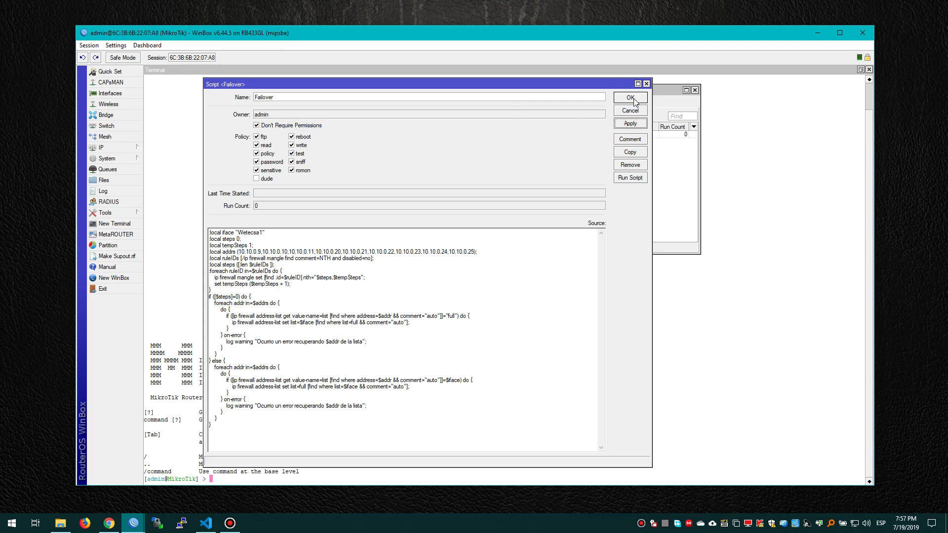
click(635, 101)
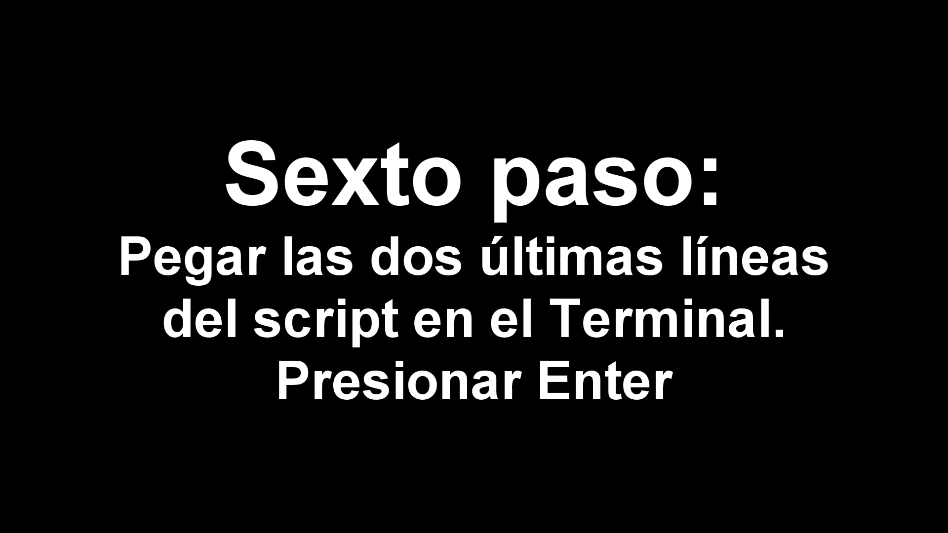